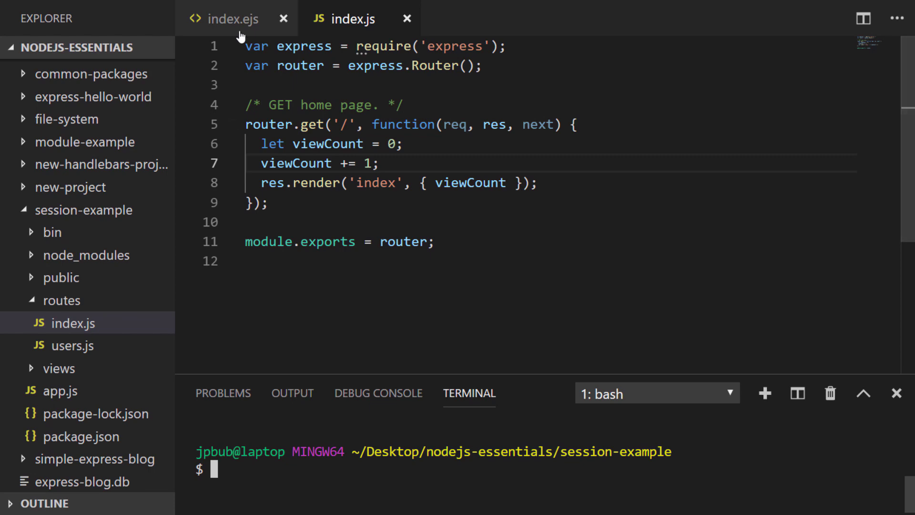
Move 'let viewCount = 0;' above router.get to module level and save the file
click(233, 19)
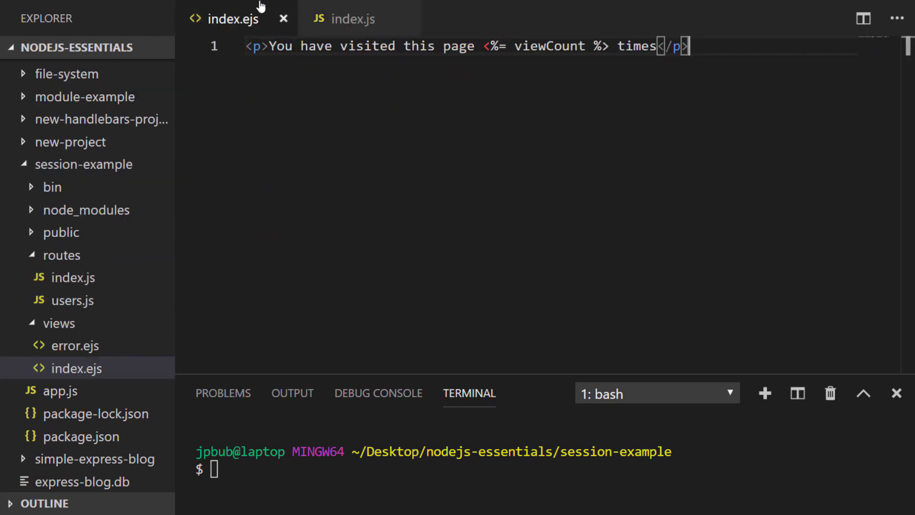
click(317, 16)
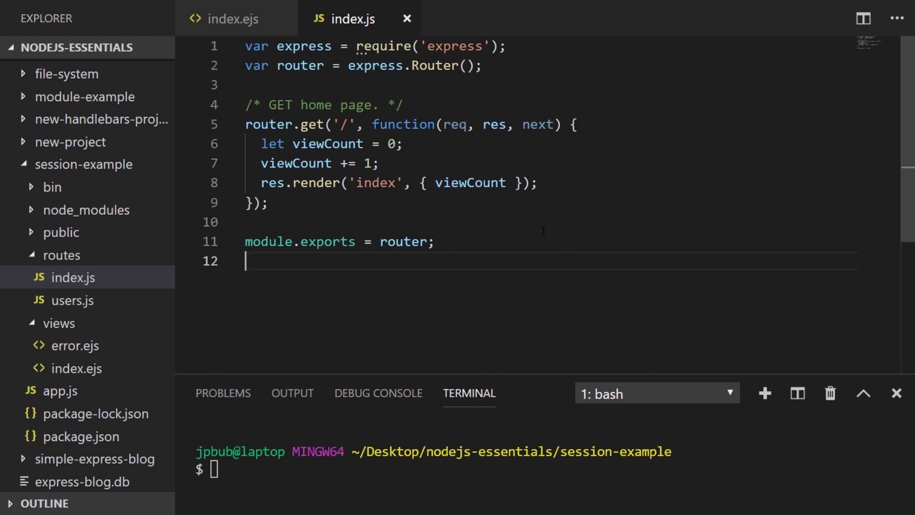
key(Up)
key(Up)
key(Up)
key(Up)
key(Up)
key(alt+Up)
key(alt+Up)
key(alt+Up)
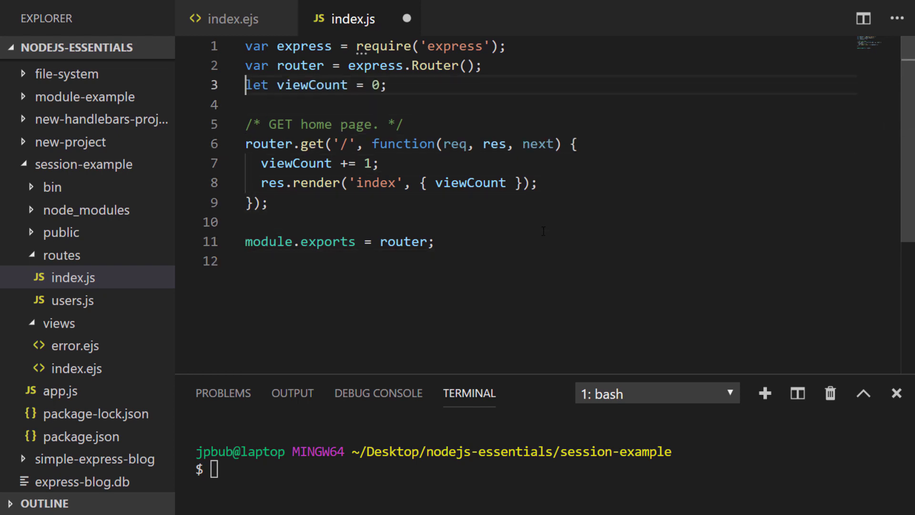
key(ctrl+s)
Start the app with 'nodemon npm start' in the terminal
click(478, 494)
text(nodemon npm star)
key(Return)
text(nodemon npm start)
key(Return)
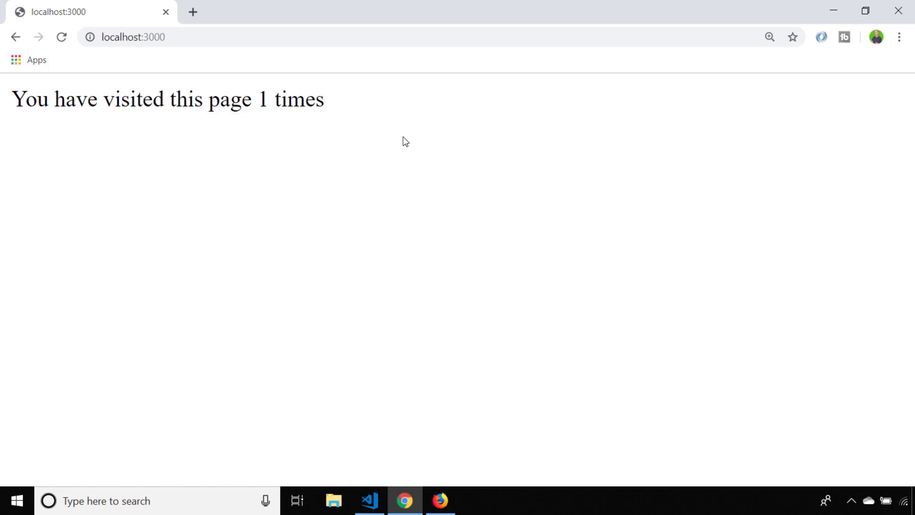
Reload the counter page in Chrome, then Firefox, then Chrome, seeing one shared count (15 and 14)
key(F5)
key(F5)
key(F5)
key(F5)
key(F5)
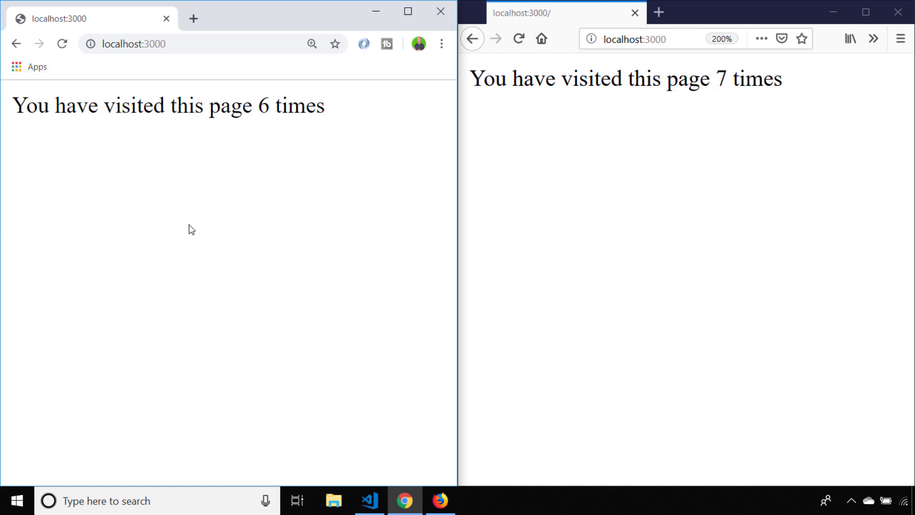
click(642, 244)
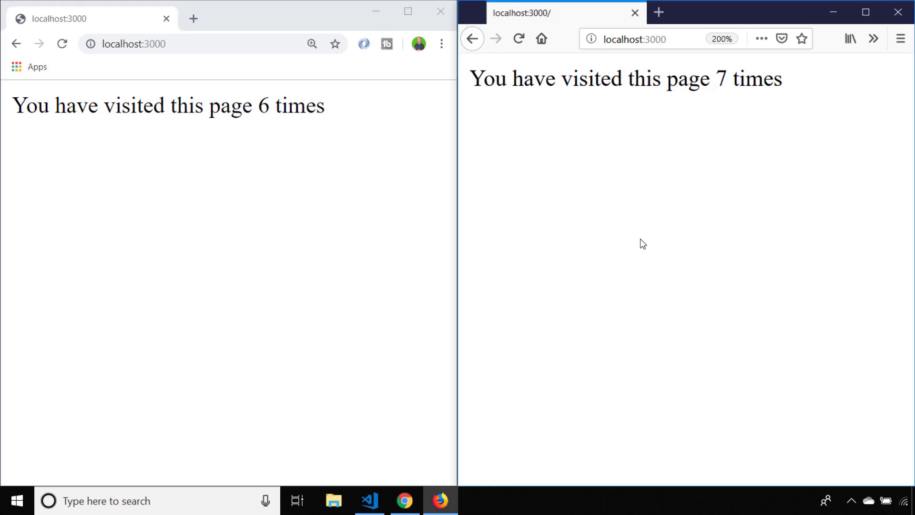
key(F5)
key(F5)
key(F5)
key(F5)
key(F5)
key(F5)
key(F5)
click(303, 236)
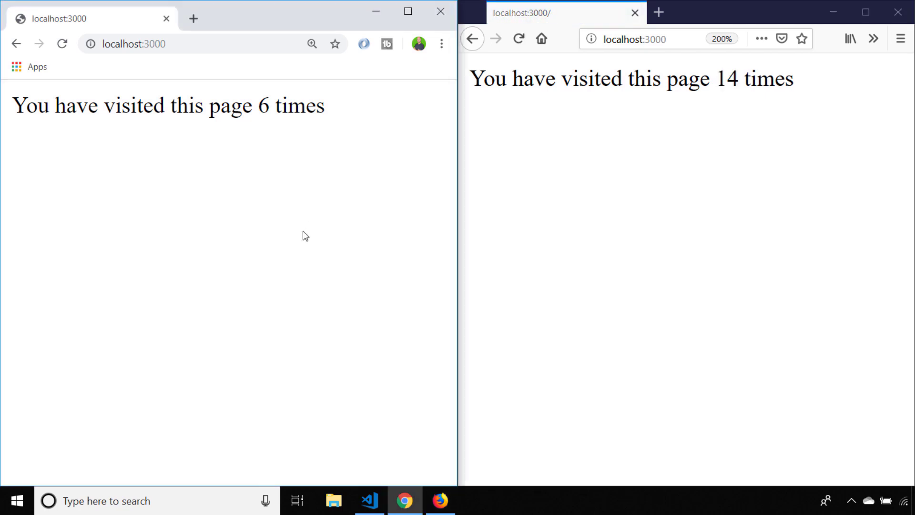
key(F5)
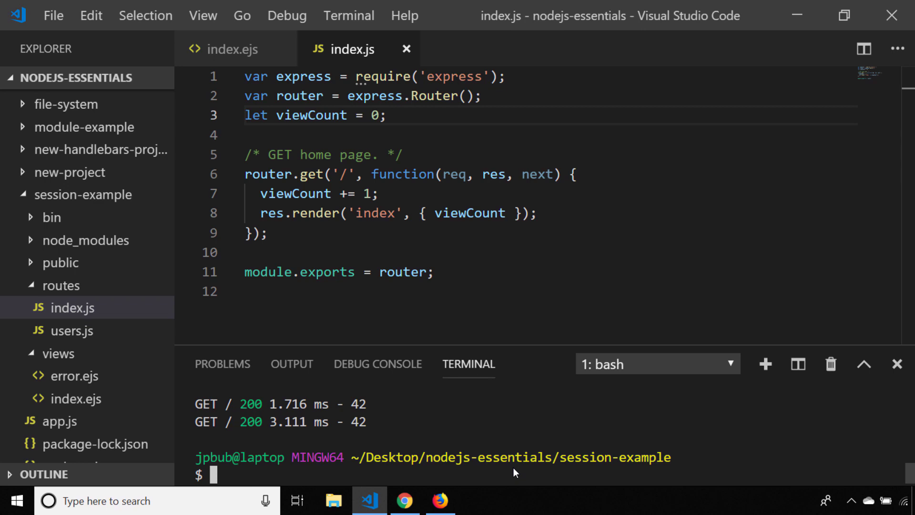
text(npm install express-session)
Install express-session and add its require line to app.js, then save
key(Return)
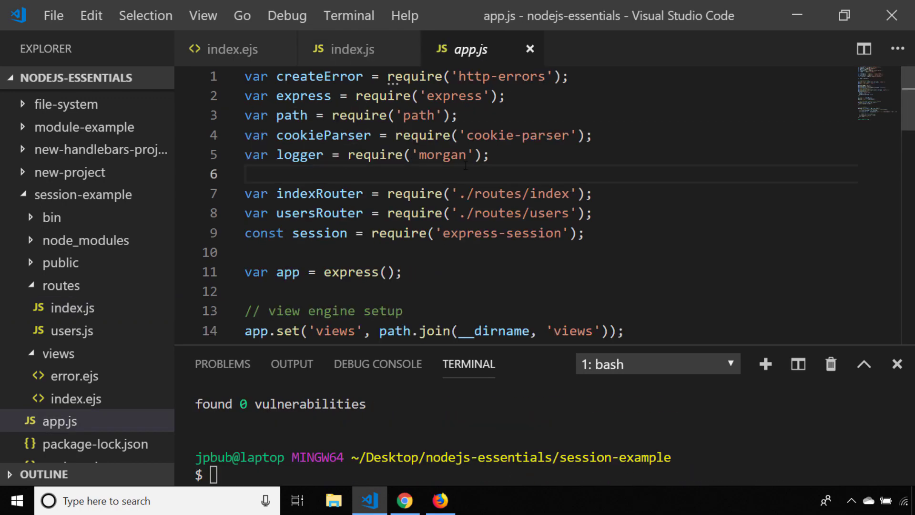
text(const session = requ)
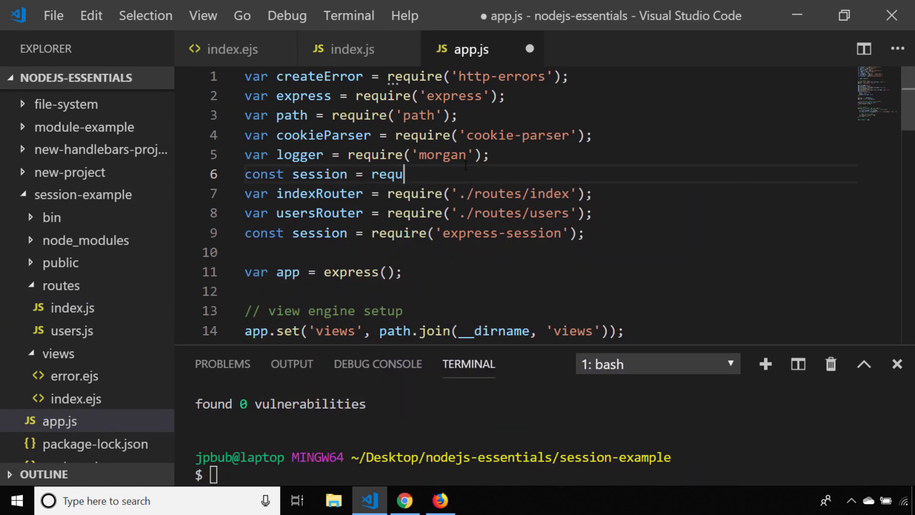
text(ire('ses)
key(Tab)
key(End)
text(;)
key(Return)
key(ctrl+s)
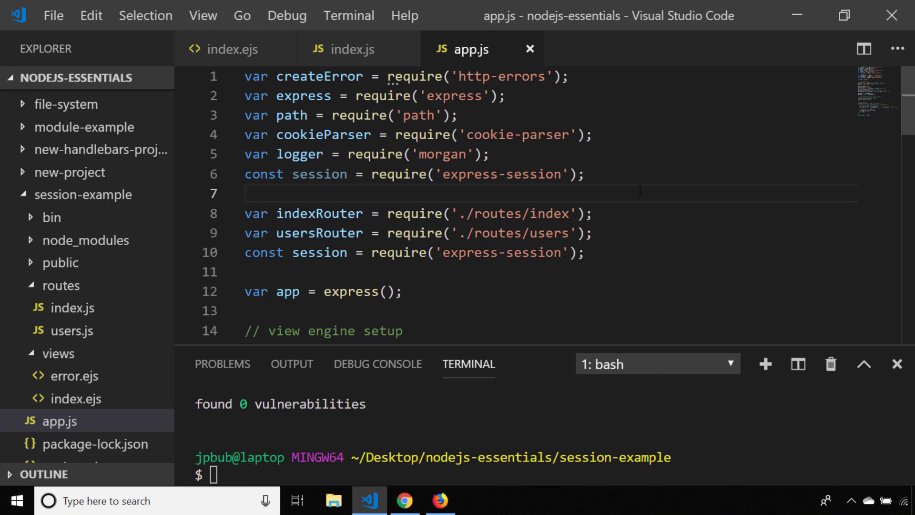
Add app.use(session(...)) with a secret, resave false and saveUninitialized false, and save
key(Down)
key(Page_Down)
key(End)
key(Return)
text(app)
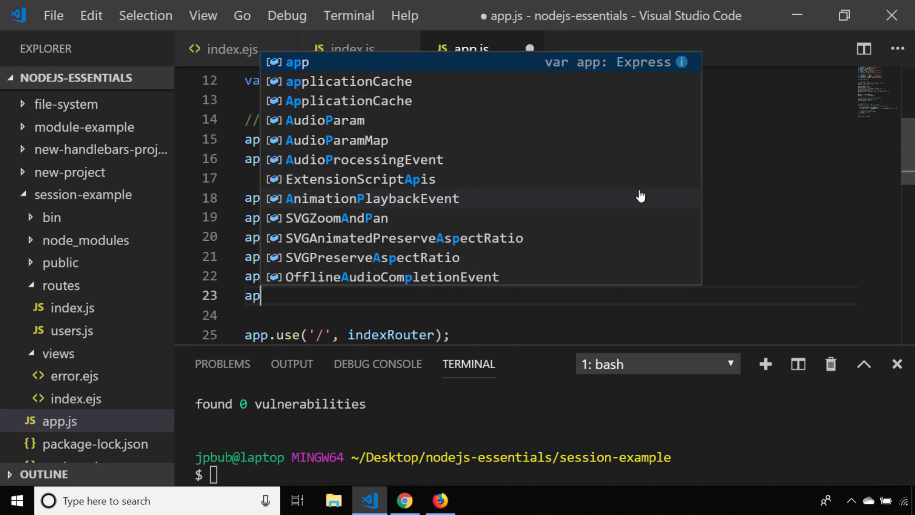
key(Escape)
text(.use(session()
key(End)
text(;)
key(Left)
key(Left)
key(Left)
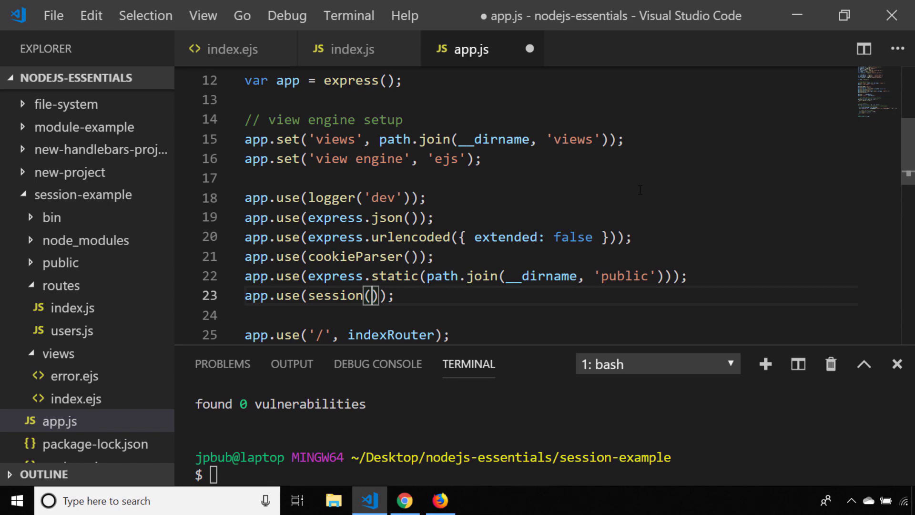
text({)
key(Return)
text(secret: 'secret-key')
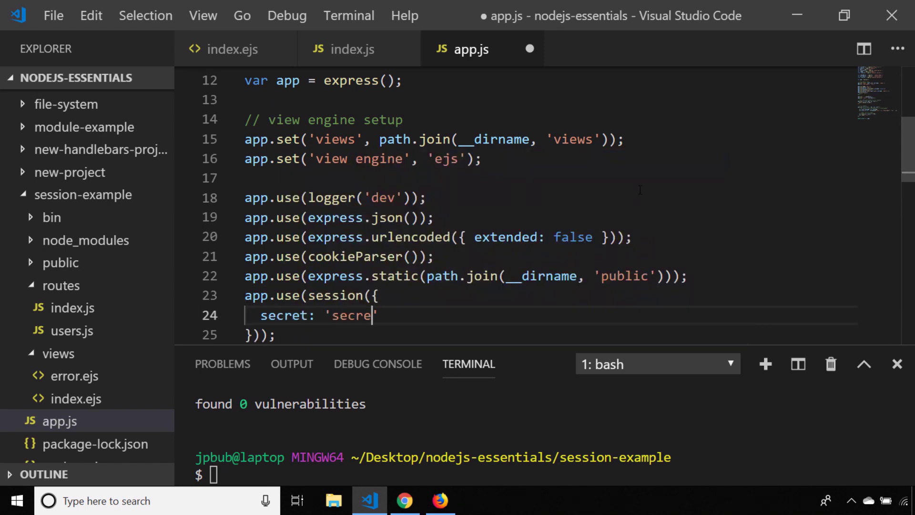
text(,resave: false,,)
key(Return)
text(resave: false,)
key(Return)
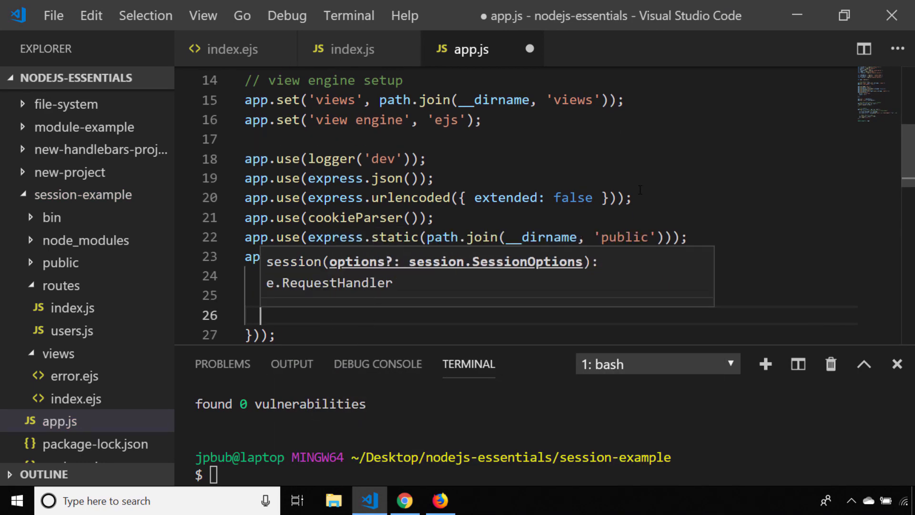
text(saveUninitialized: false,)
key(Escape)
key(ctrl+s)
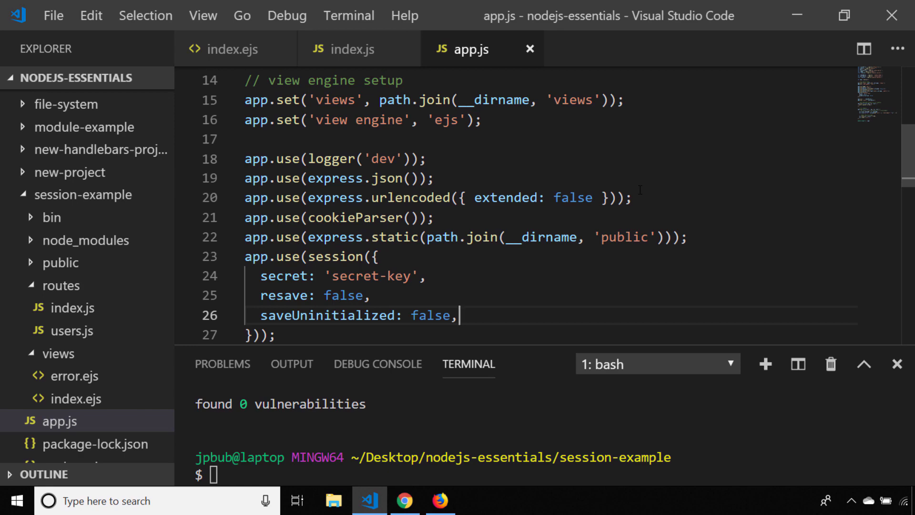
In routes/index.js, replace the global viewCount with req.session.viewCount and pass it to res.render
click(358, 50)
key(ctrl+shift+k)
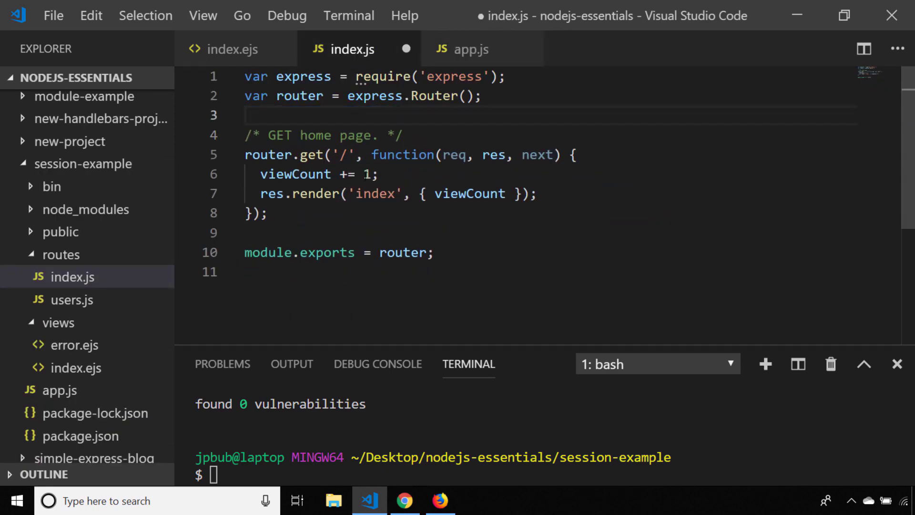
drag(262, 174, 379, 174)
key(Delete)
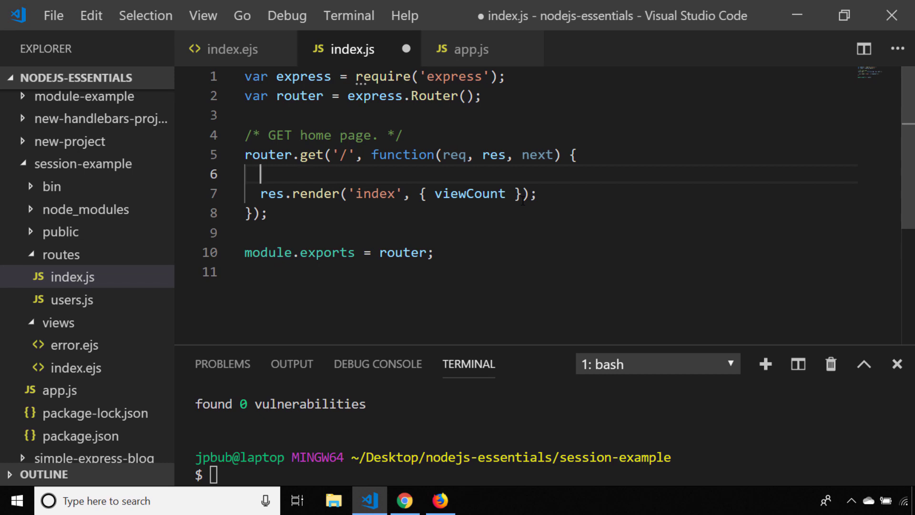
text(req.ses)
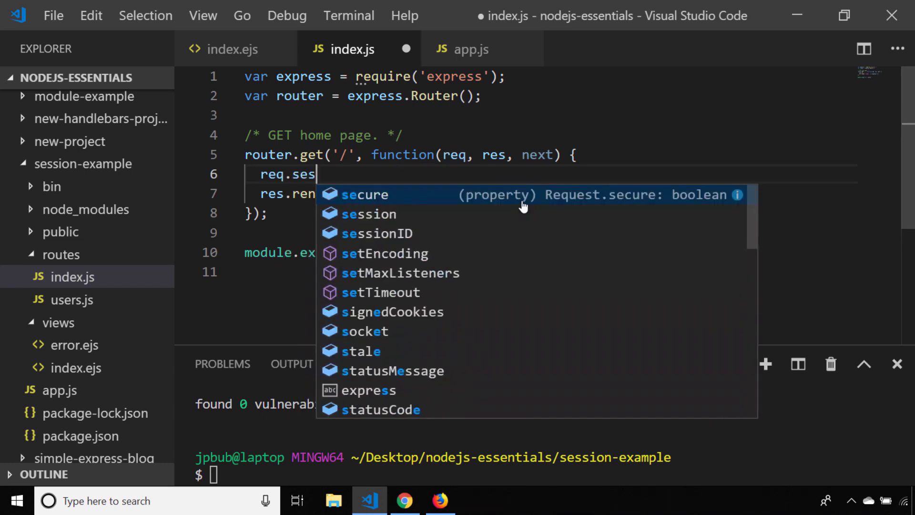
text(sion.viewCount += 1;)
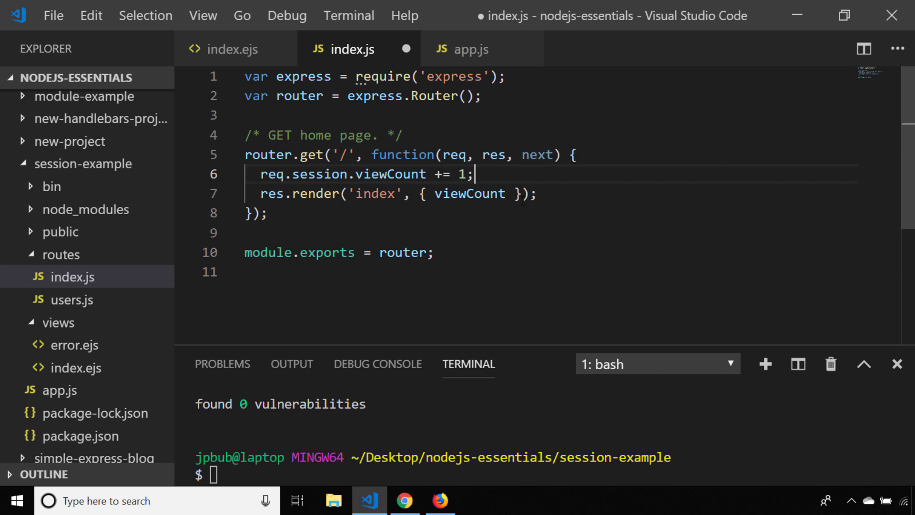
text(: req.session.viewCount)
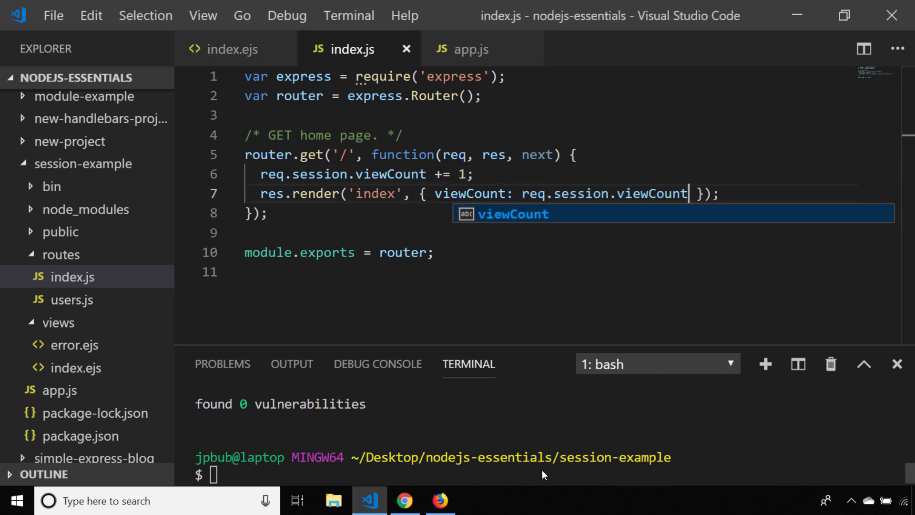
click(542, 470)
text(np)
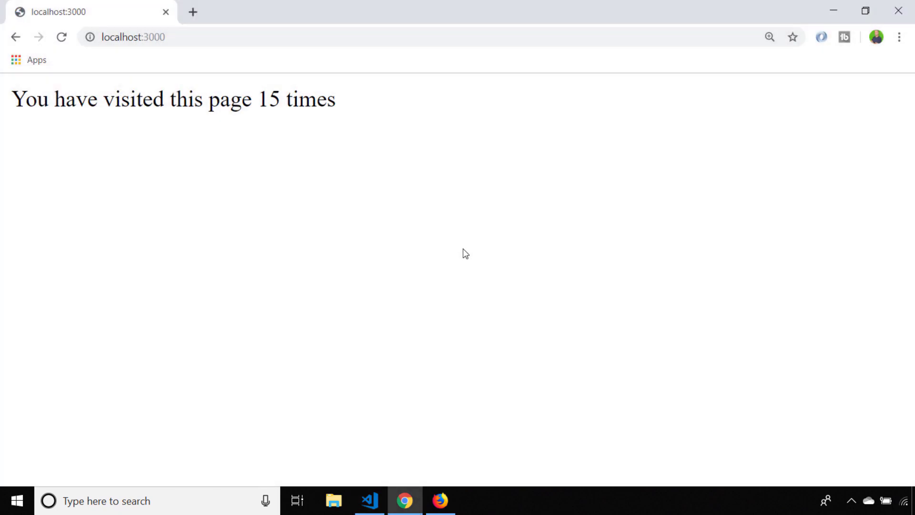
Reload the visit page several times in Chrome, then several times in Firefox beside it
key(F5)
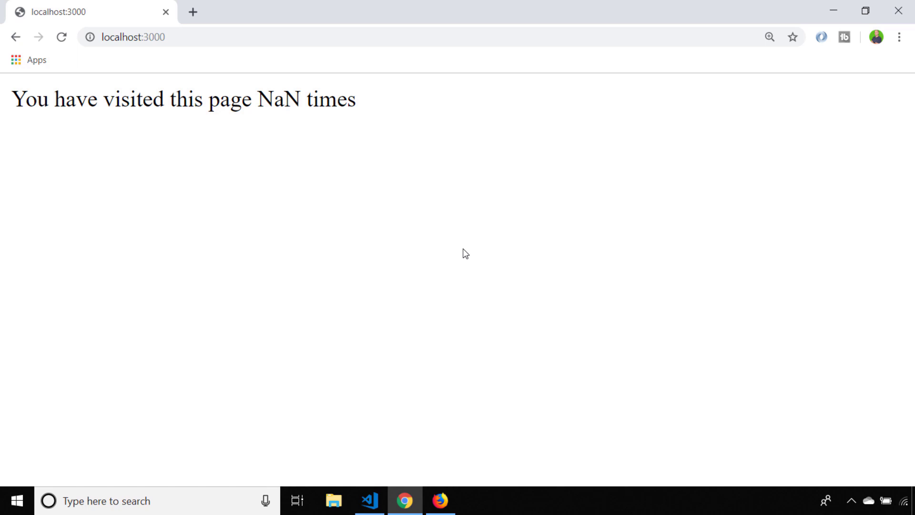
key(F5)
key(F5)
key(F5)
key(F5)
key(F5)
key(F5)
key(F5)
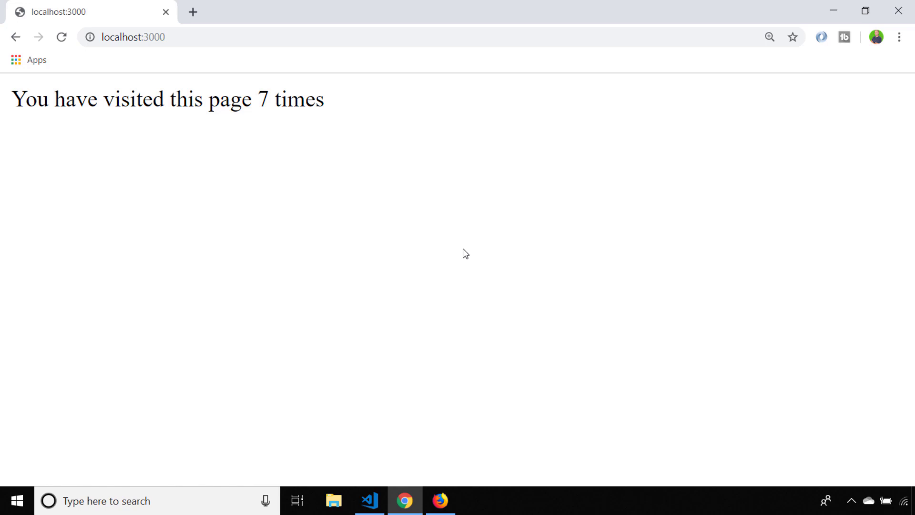
click(440, 501)
key(F5)
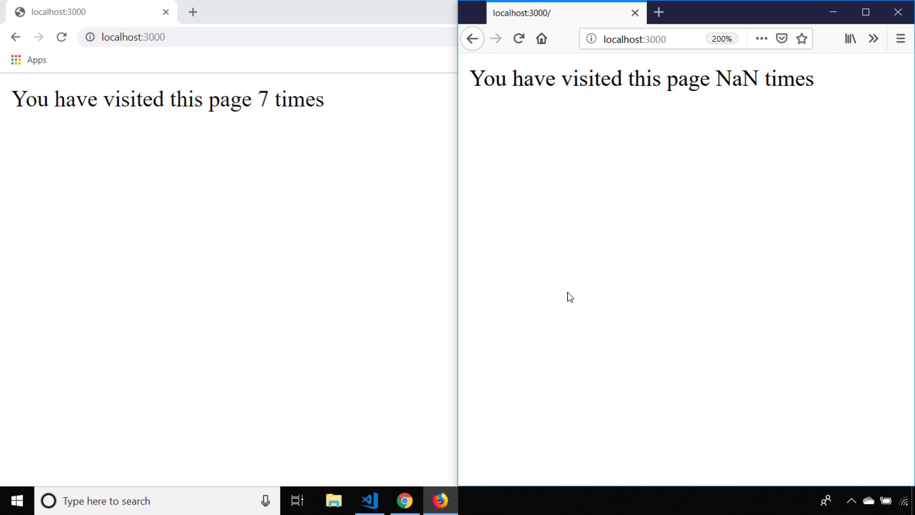
key(F5)
key(F5)
key(F5)
key(F5)
key(F5)
key(F5)
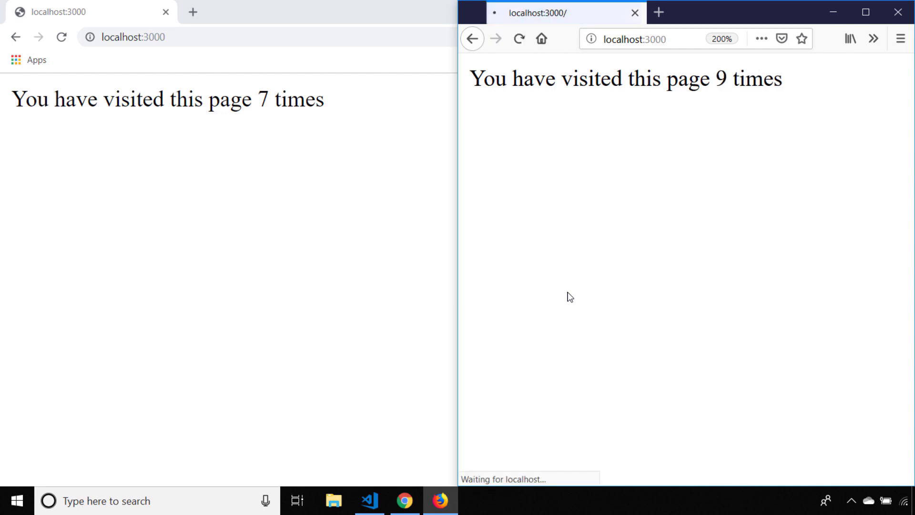
key(F5)
key(F5)
key(F5)
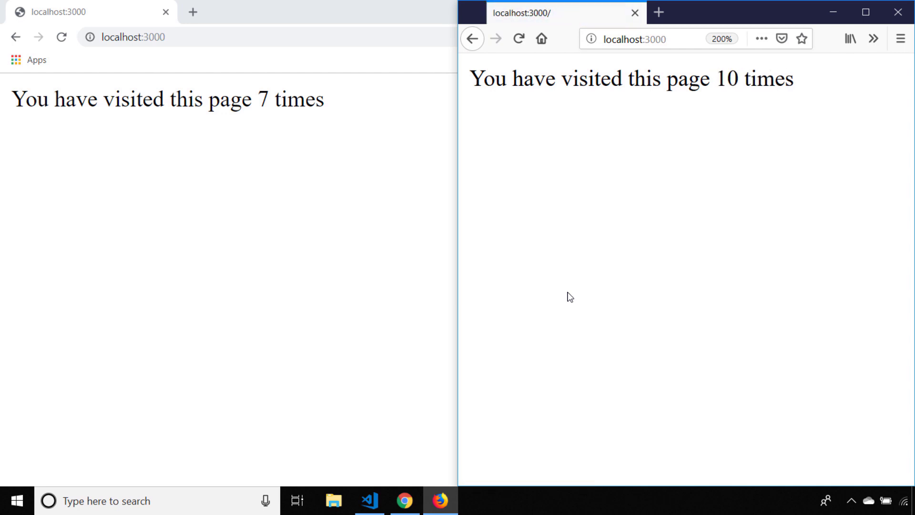
Alternate reloads between Chrome and Firefox, confirming separate counts of 9 and 12
click(386, 236)
key(F5)
click(586, 194)
key(F5)
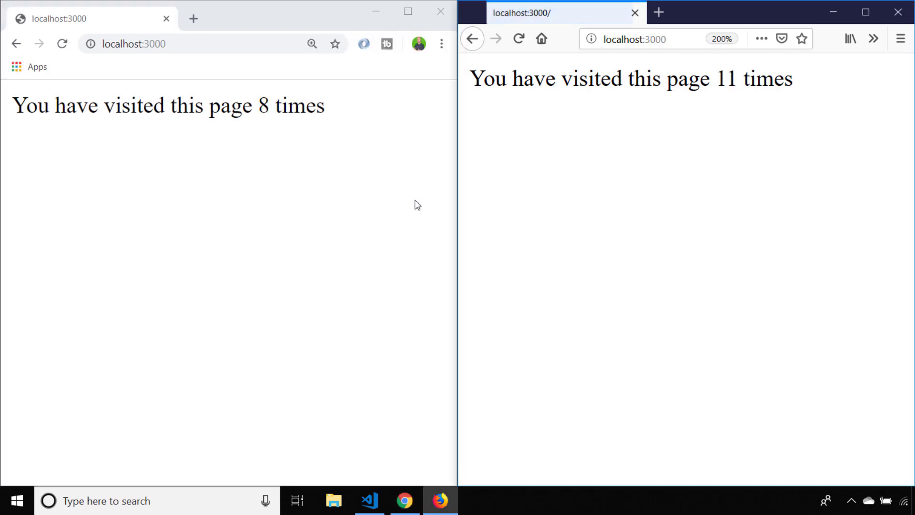
click(429, 204)
key(F5)
click(557, 205)
key(F5)
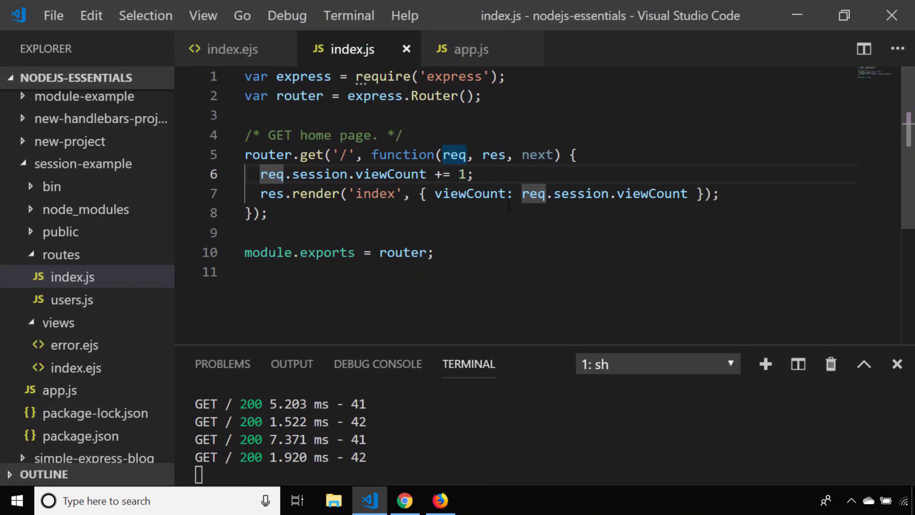
text(if)
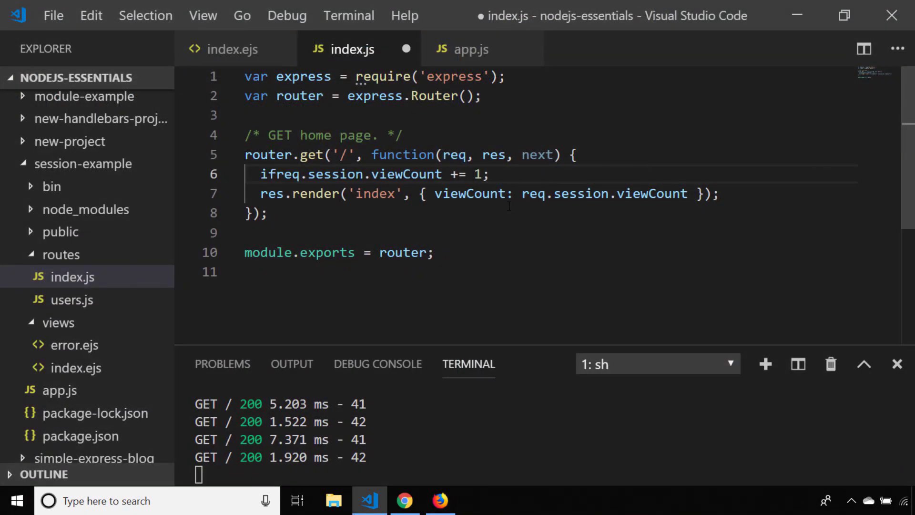
text( ()
Wrap the increment in if (!req.session.viewCount) setting it to 1, else += 1, and save
key(ctrl+Right)
key(ctrl+Right)
key(ctrl+Right)
text() {)
key(Return)
text(req.session.viewCount = 1;)
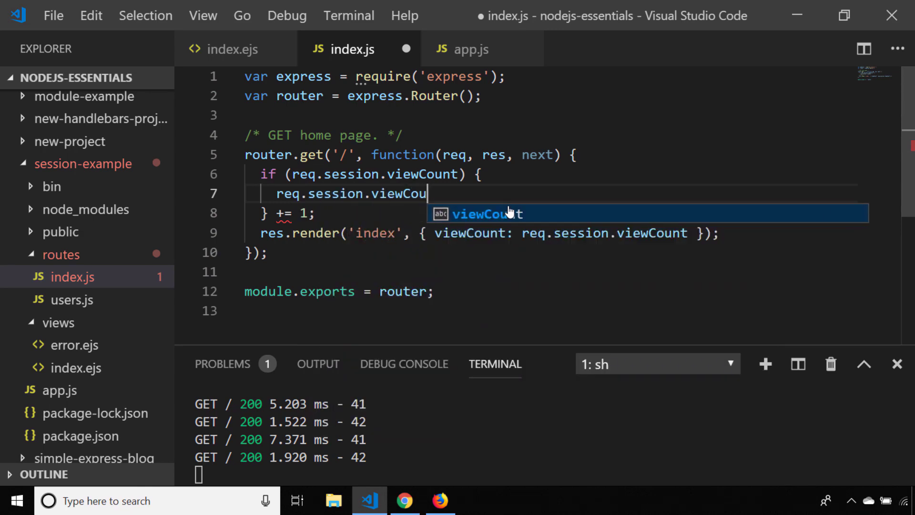
click(295, 174)
text(!)
click(277, 213)
text(else {)
key(Return)
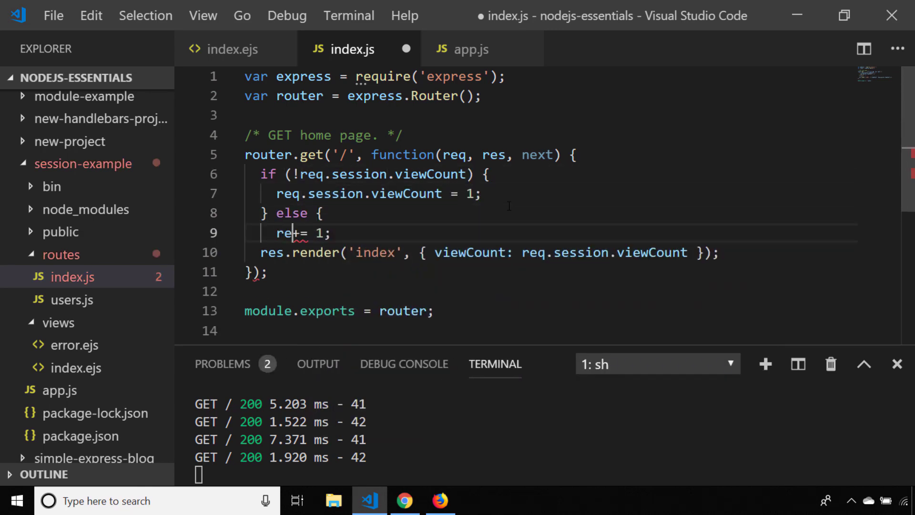
text(req.session.view)
key(Tab)
key(End)
key(Return)
text(})
key(ctrl+s)
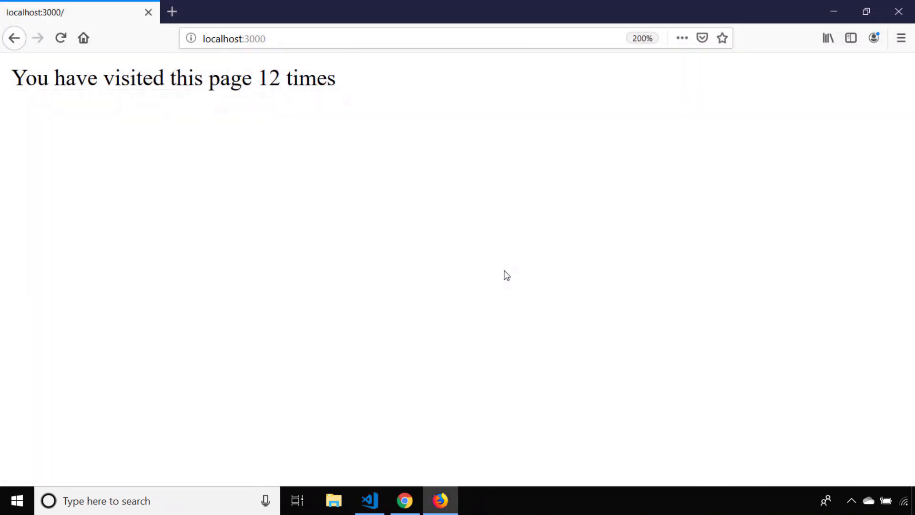
Reload localhost:3000 in Firefox repeatedly, watching the count rise from 3 to 5
key(F5)
key(F5)
key(F5)
key(F5)
key(F5)
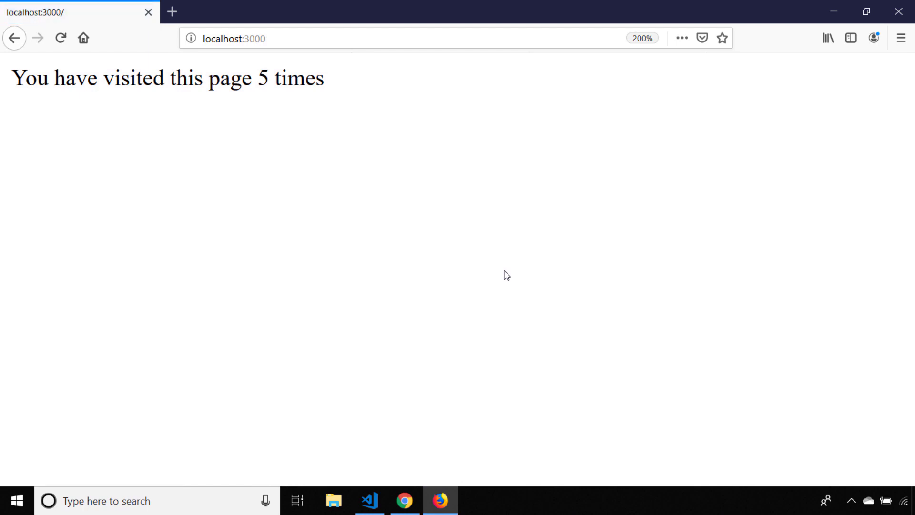